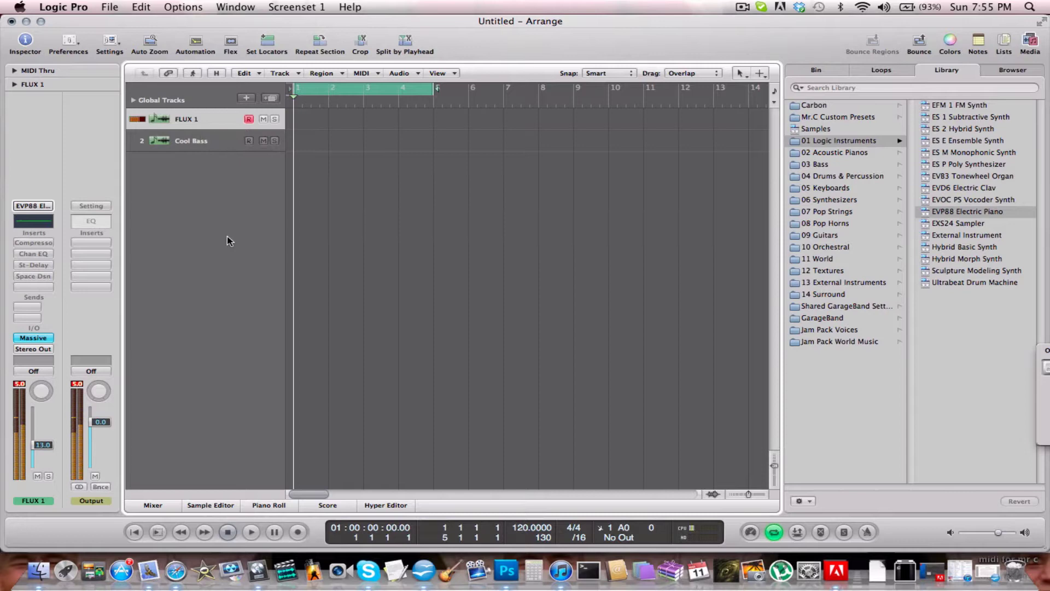
Step: Switch between the Cool Bass and FLUX 1 tracks, then open FLUX 1's Massive synth
click(196, 143)
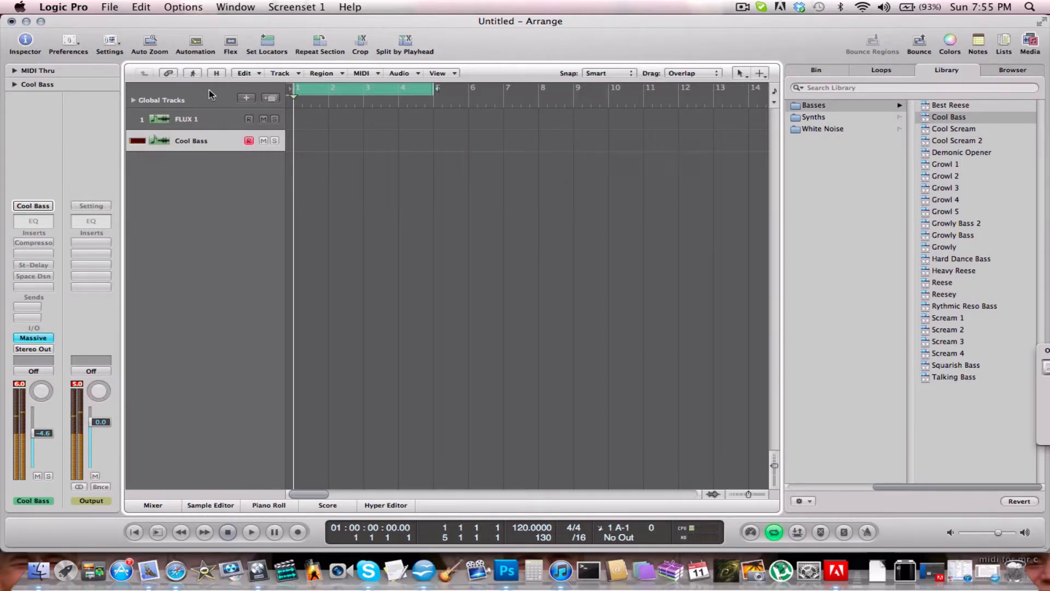
click(204, 119)
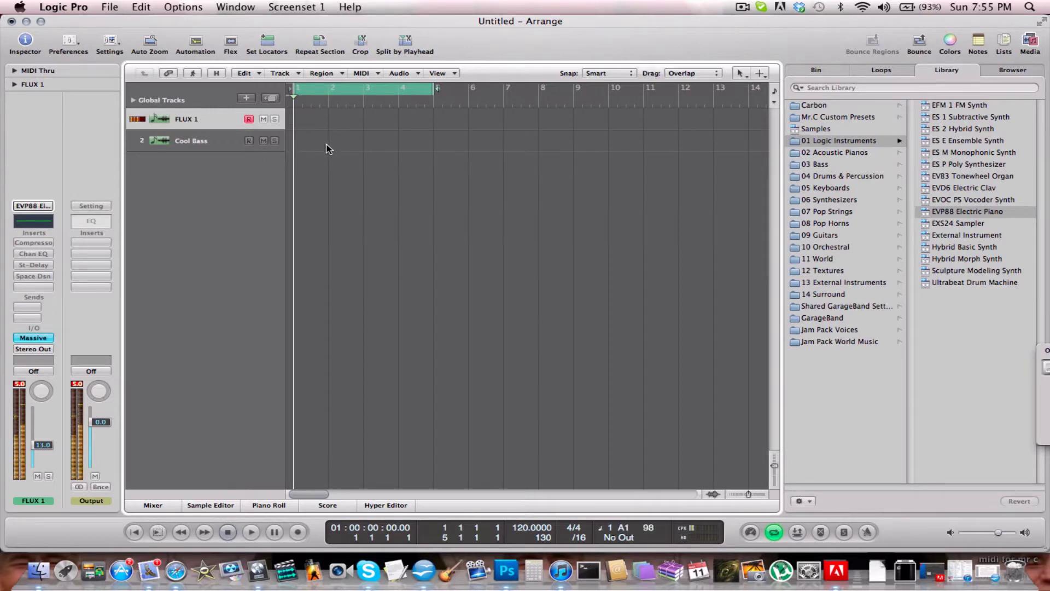
click(203, 142)
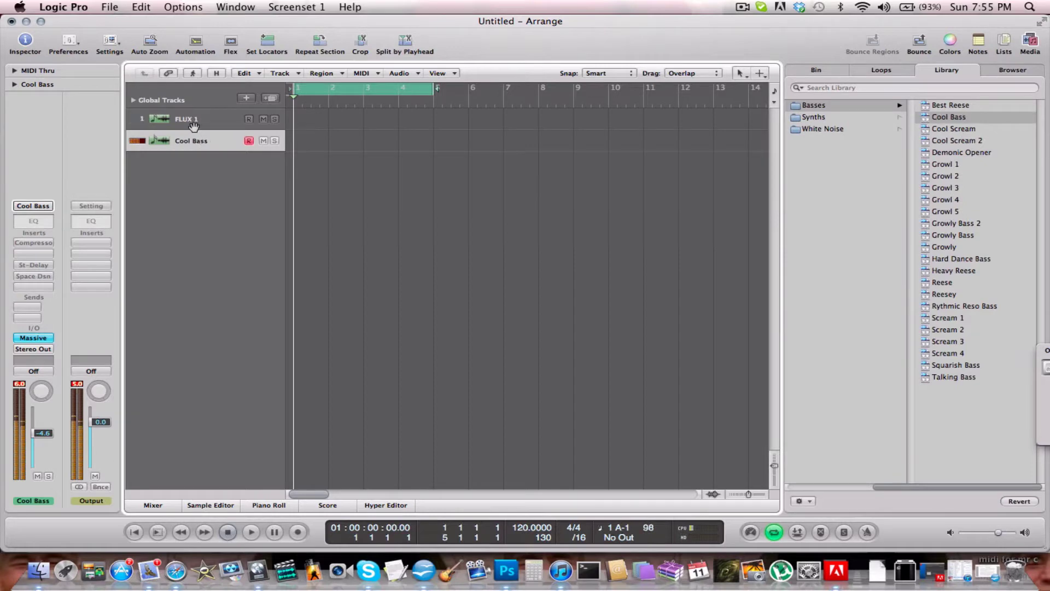
click(193, 121)
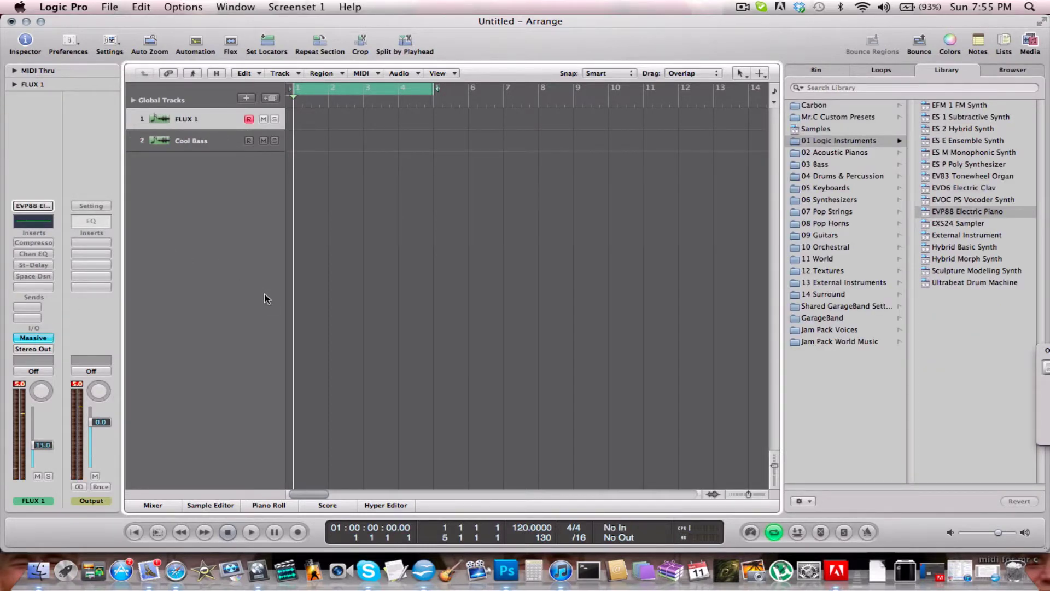
click(33, 338)
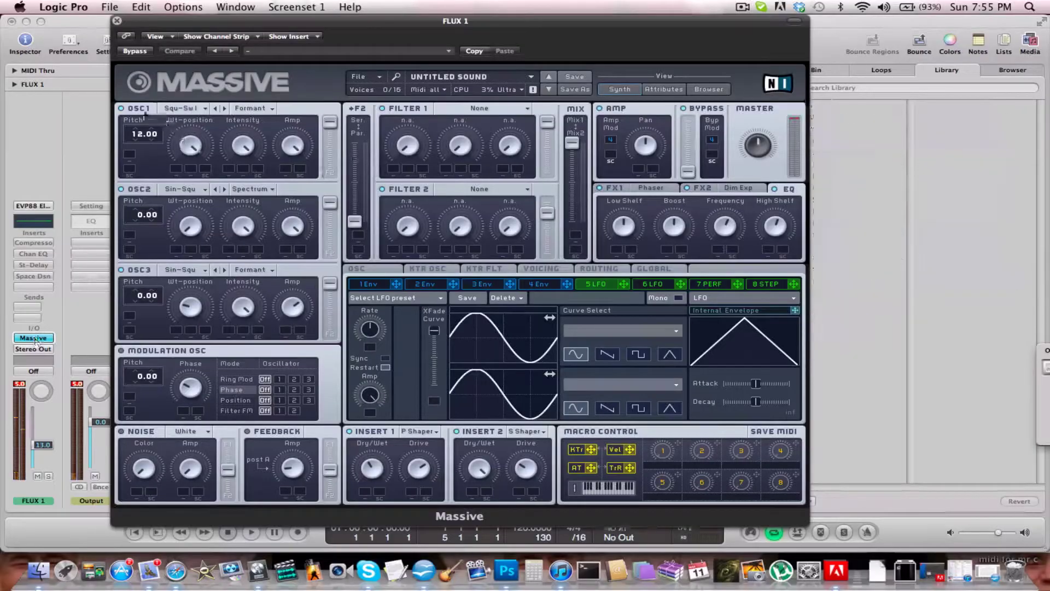
click(181, 108)
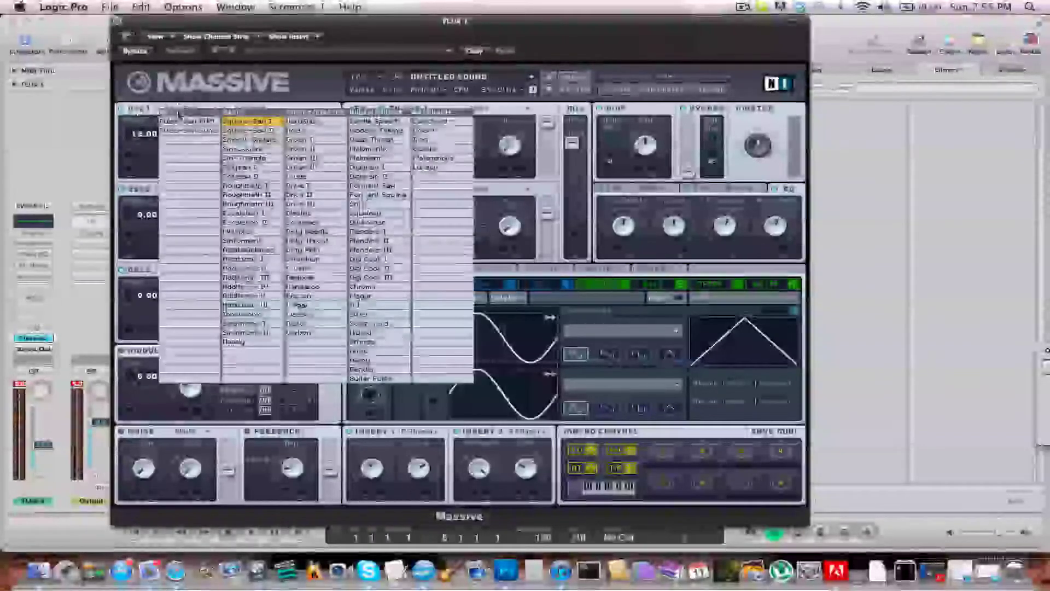
click(241, 124)
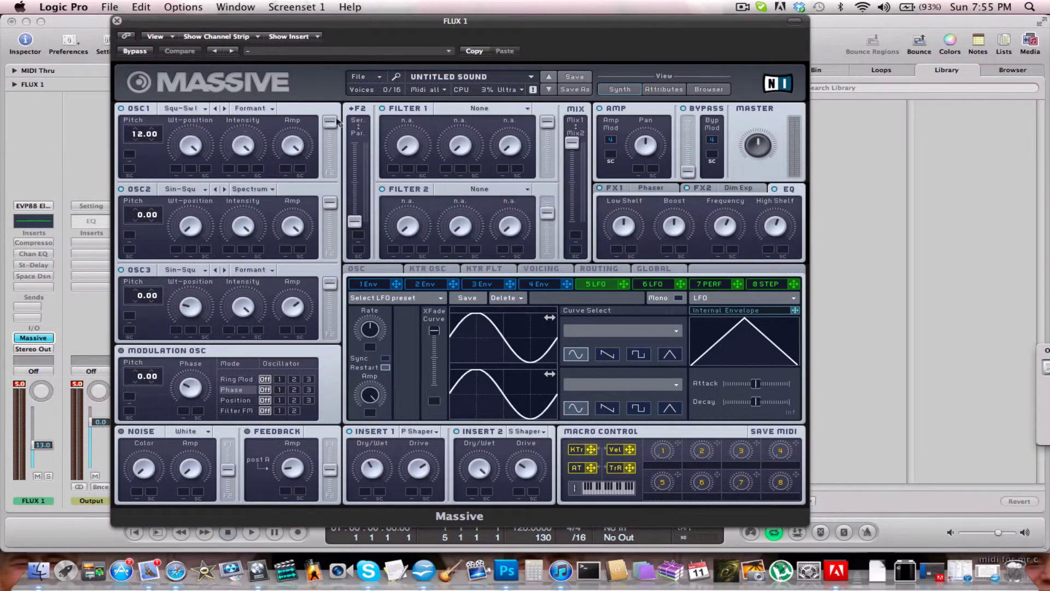
drag(331, 133, 330, 122)
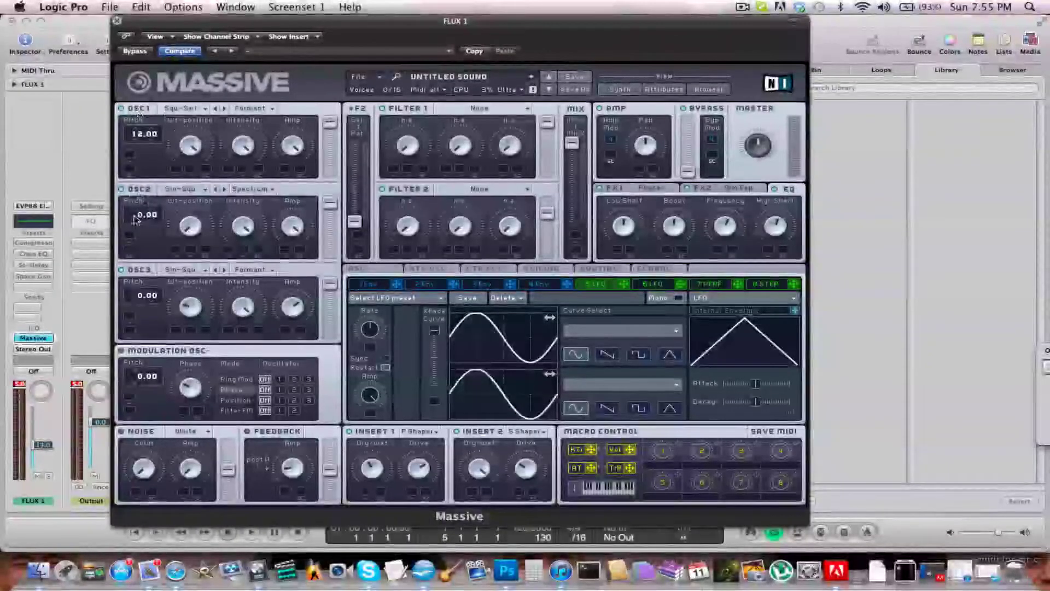
click(182, 189)
click(239, 230)
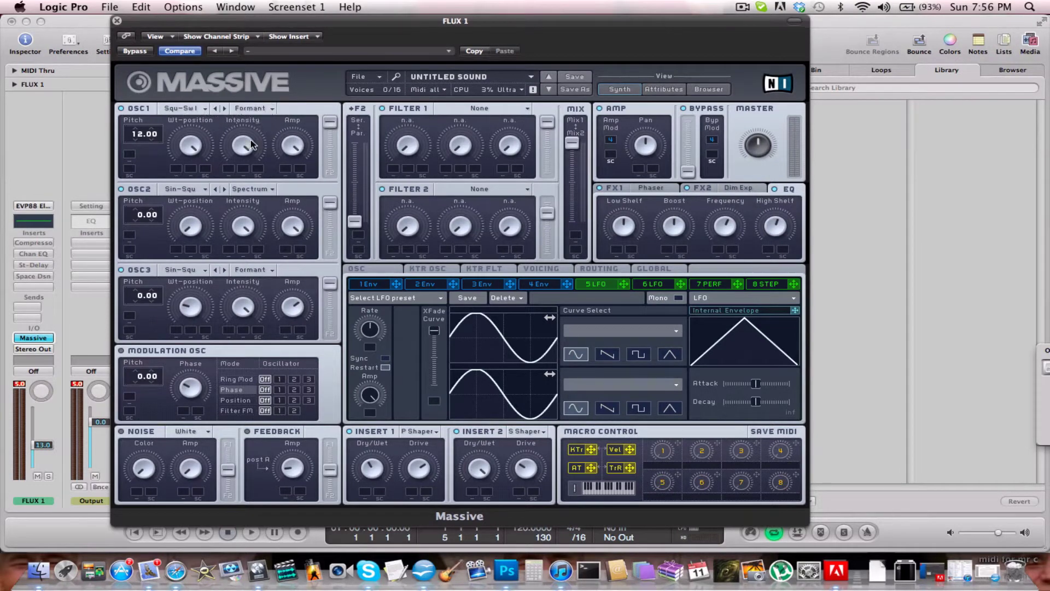
click(267, 196)
click(255, 201)
click(194, 272)
click(272, 279)
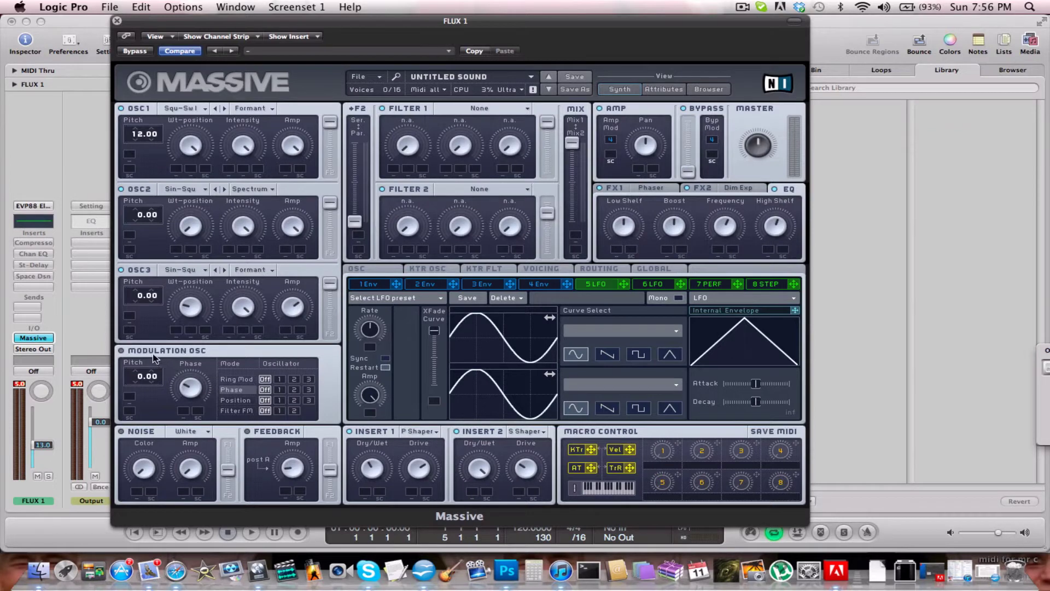
click(248, 269)
click(252, 306)
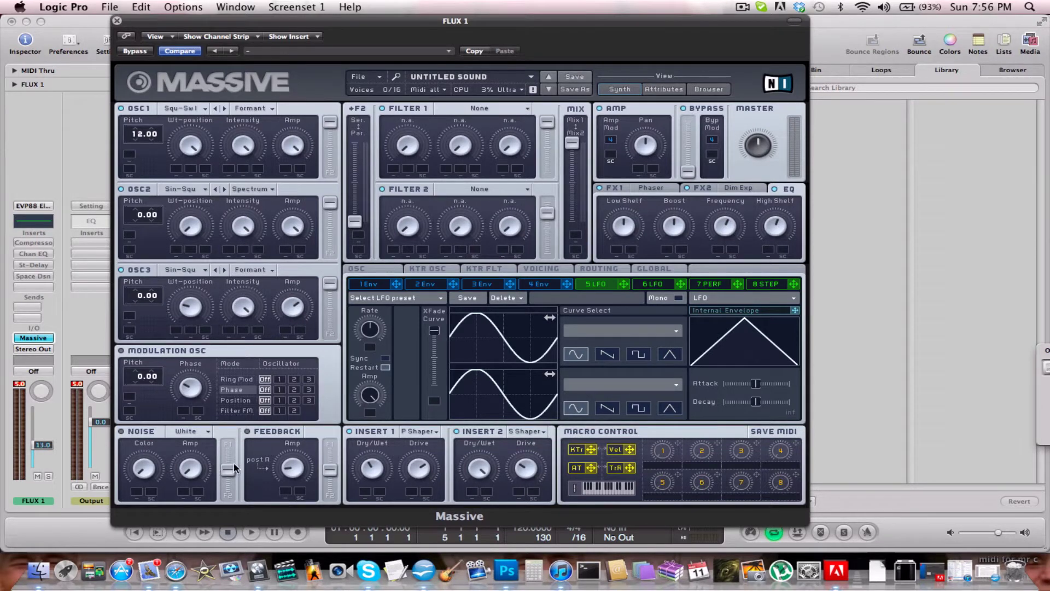
click(418, 431)
click(432, 479)
click(522, 432)
click(528, 483)
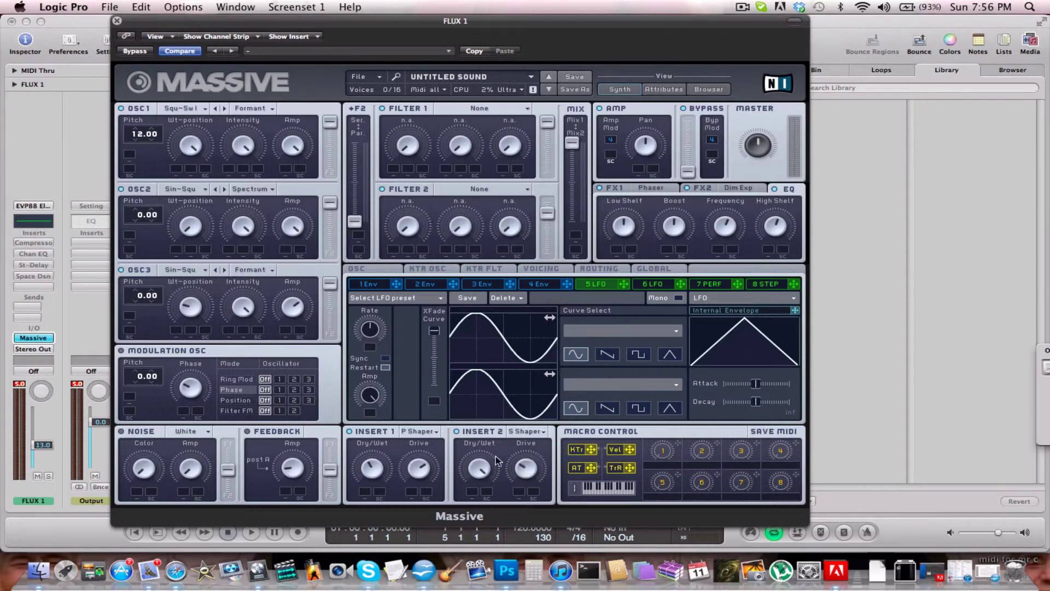
Step: Show the Phaser and Dim Exp effect settings and pick a new second-effect type
click(620, 188)
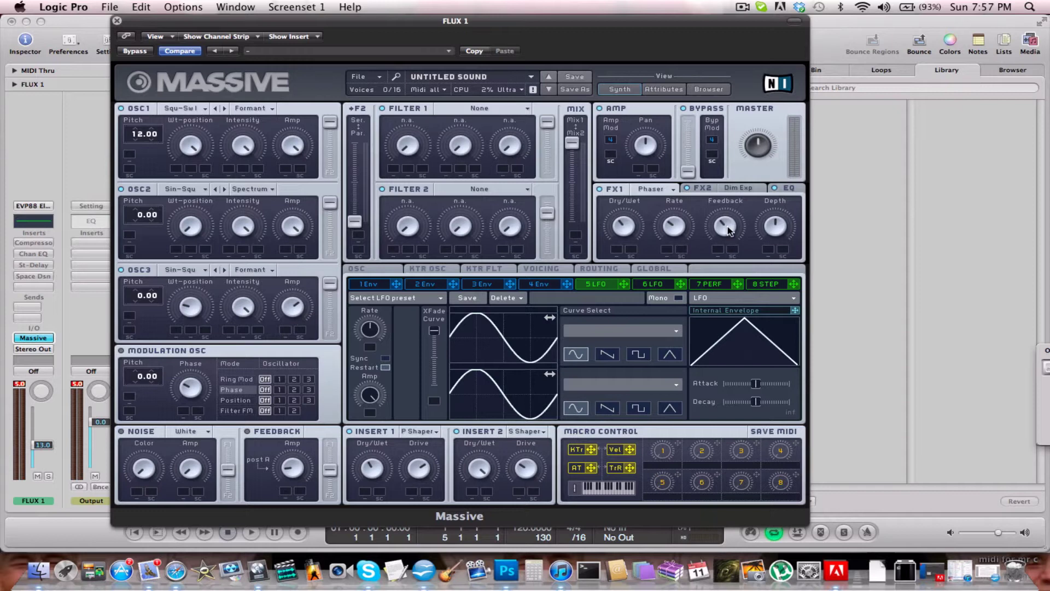
click(703, 189)
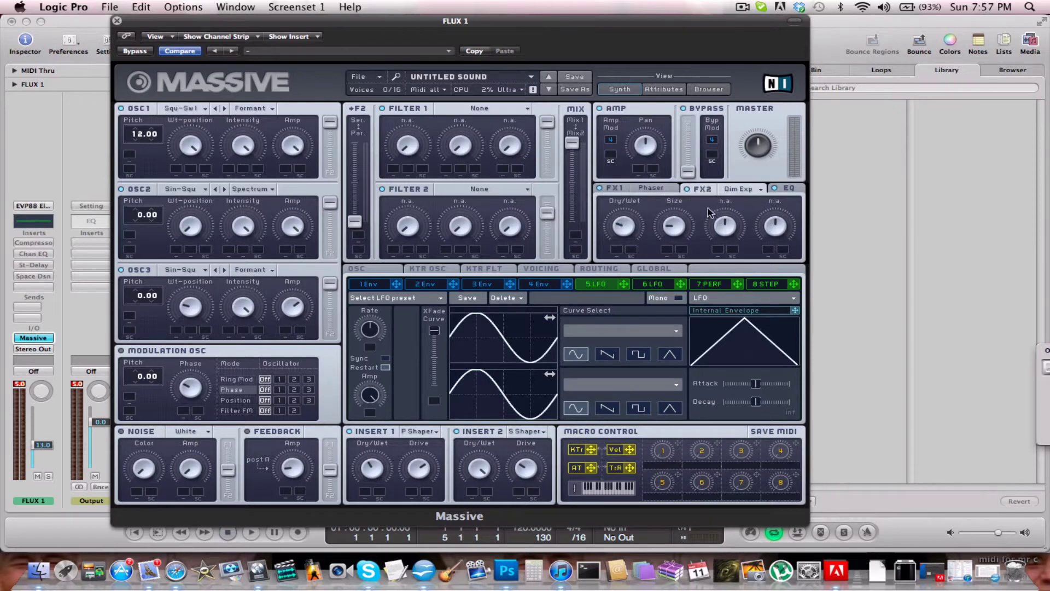
click(745, 186)
click(760, 294)
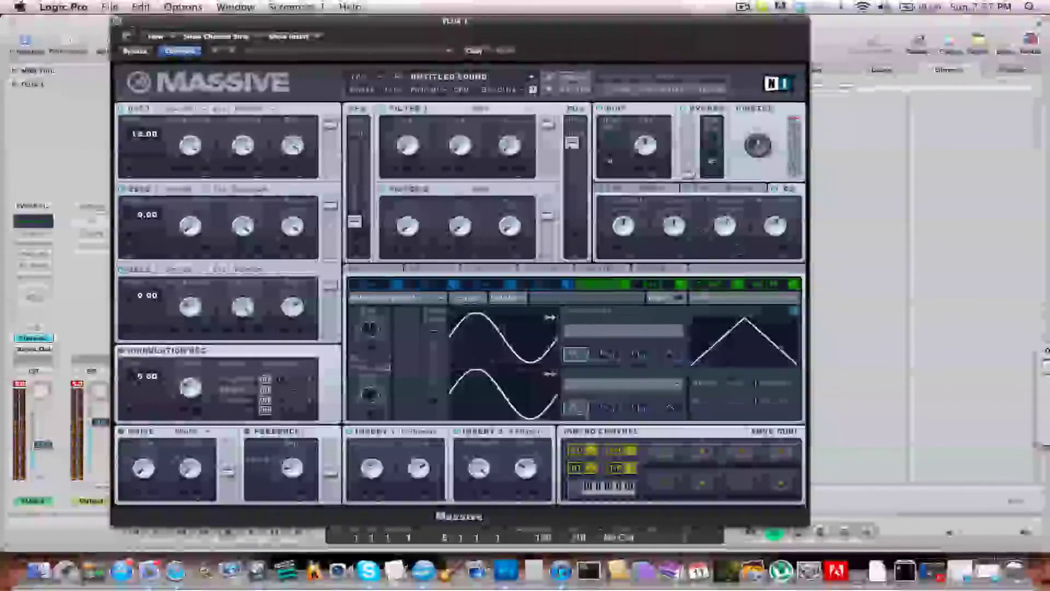
Step: Close FLUX 1's Massive window and open the Massive synth on Cool Bass
click(116, 20)
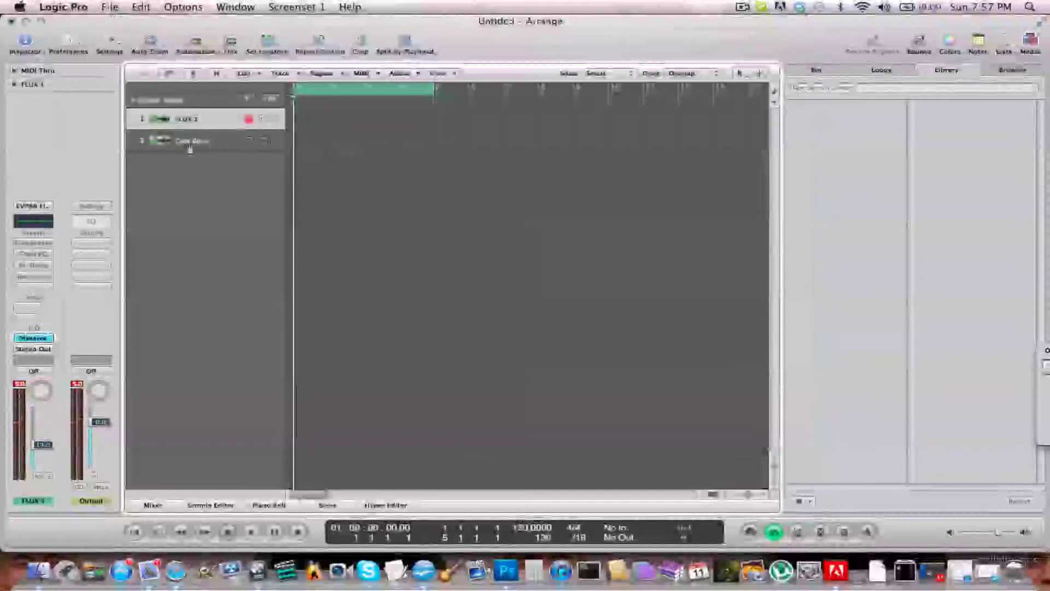
click(190, 143)
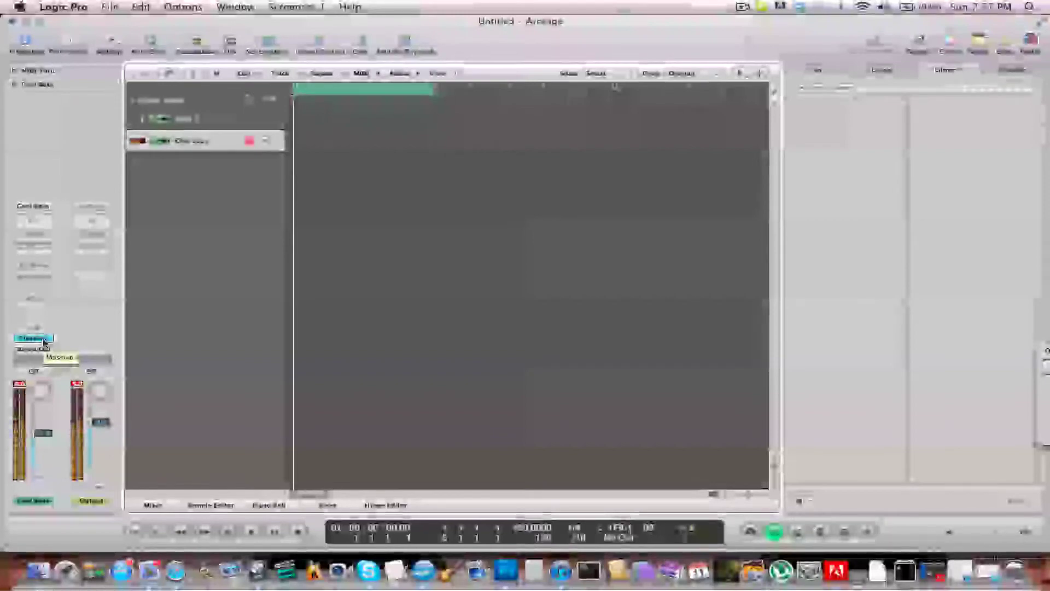
click(44, 339)
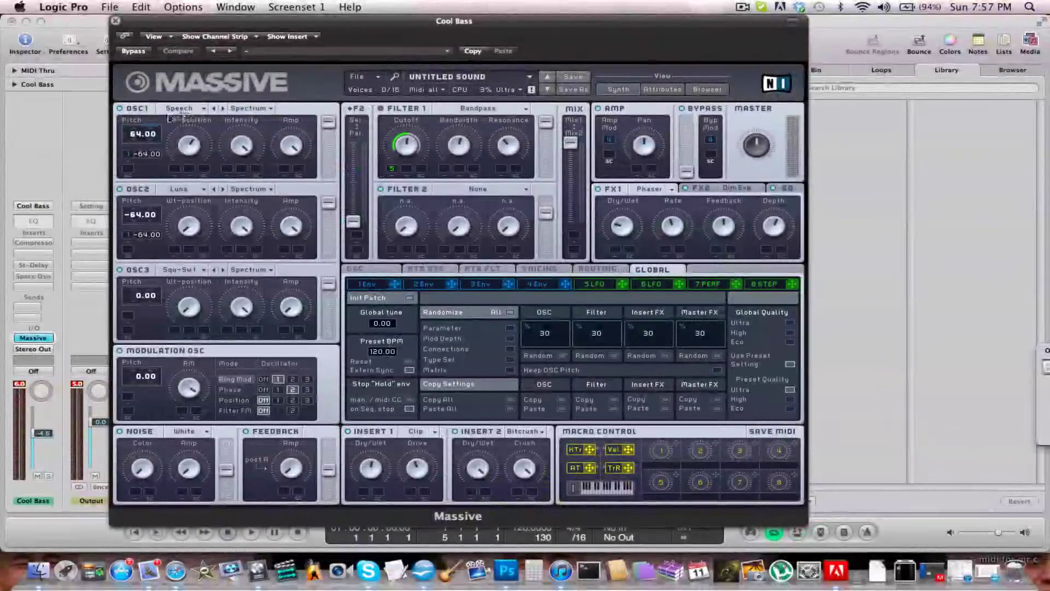
Step: Load the Speech wavetable on oscillator 1, then browse oscillator 2's wavetables
click(184, 109)
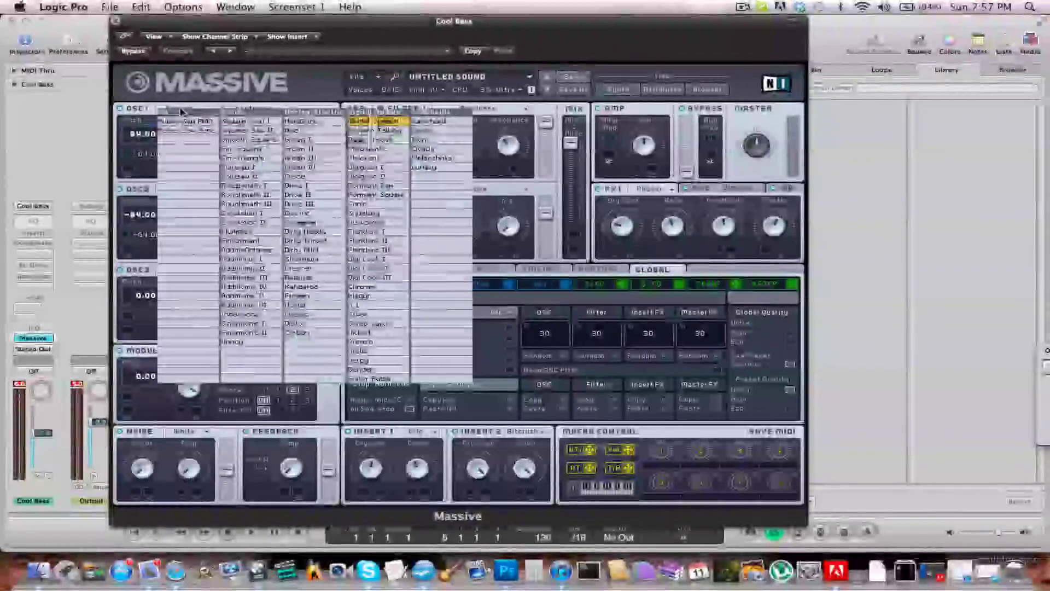
click(365, 123)
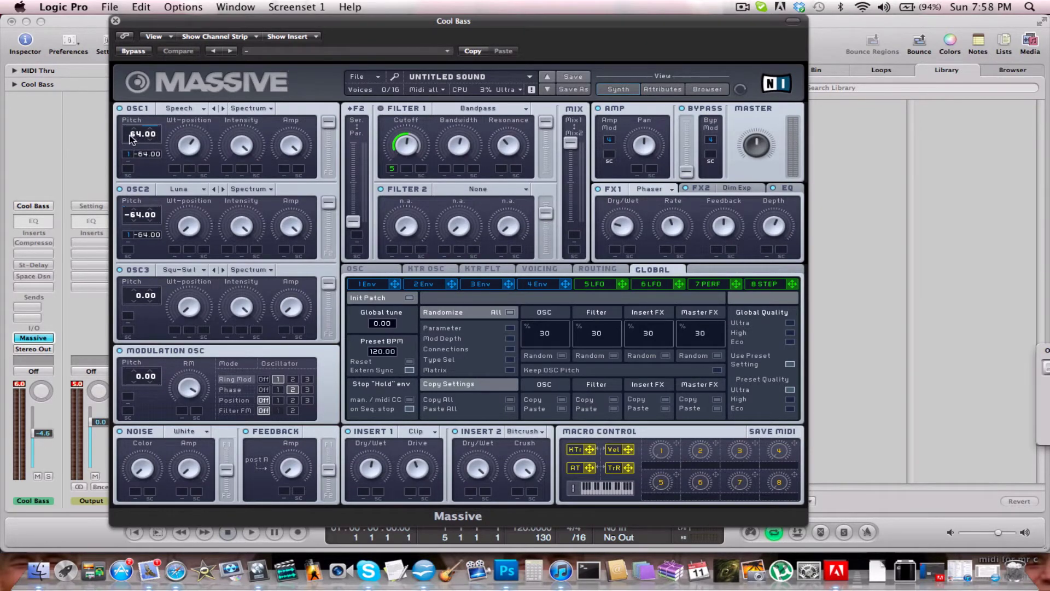
click(175, 189)
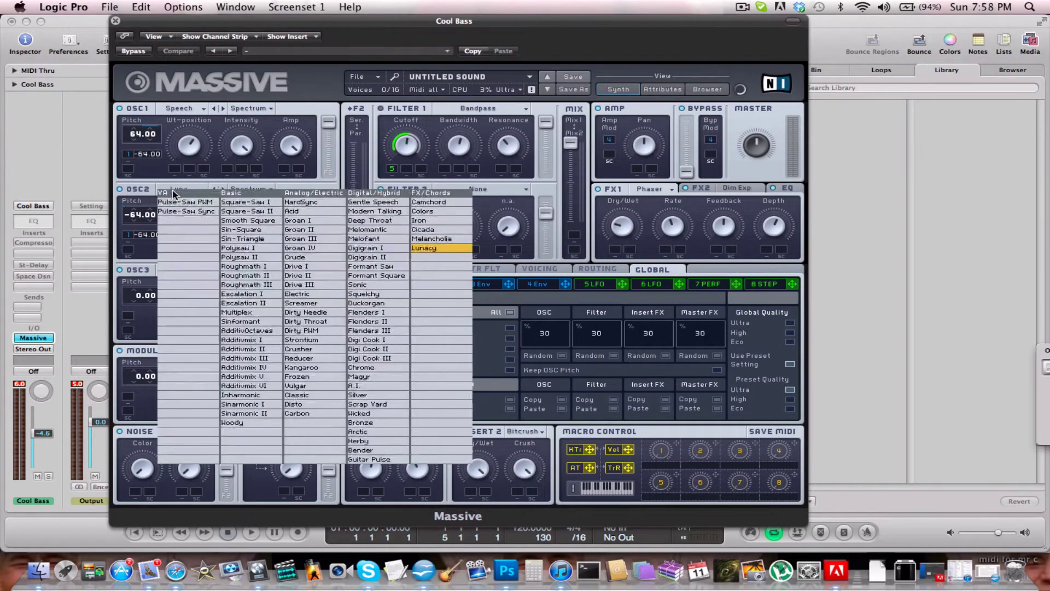
click(227, 197)
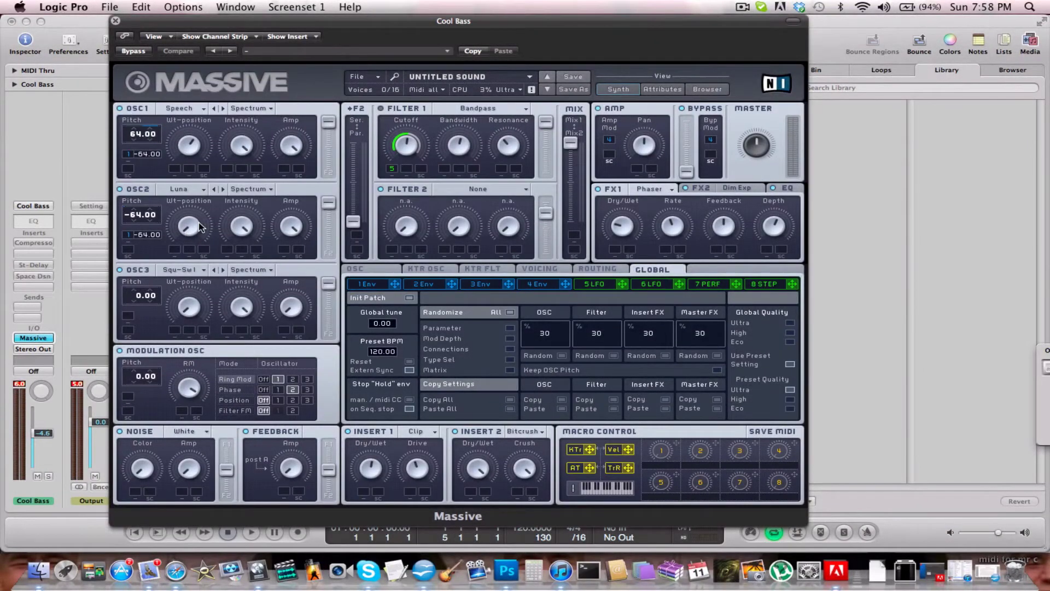
Step: Keep oscillator 2 on Luna and switch the modulation oscillator from Ring Mod to Phase
click(254, 190)
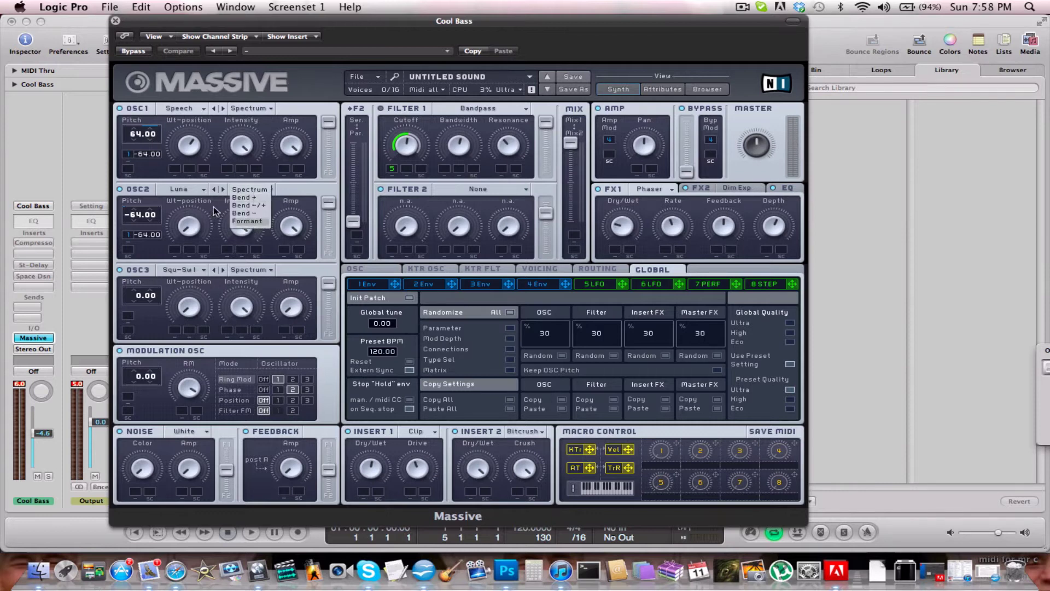
click(244, 201)
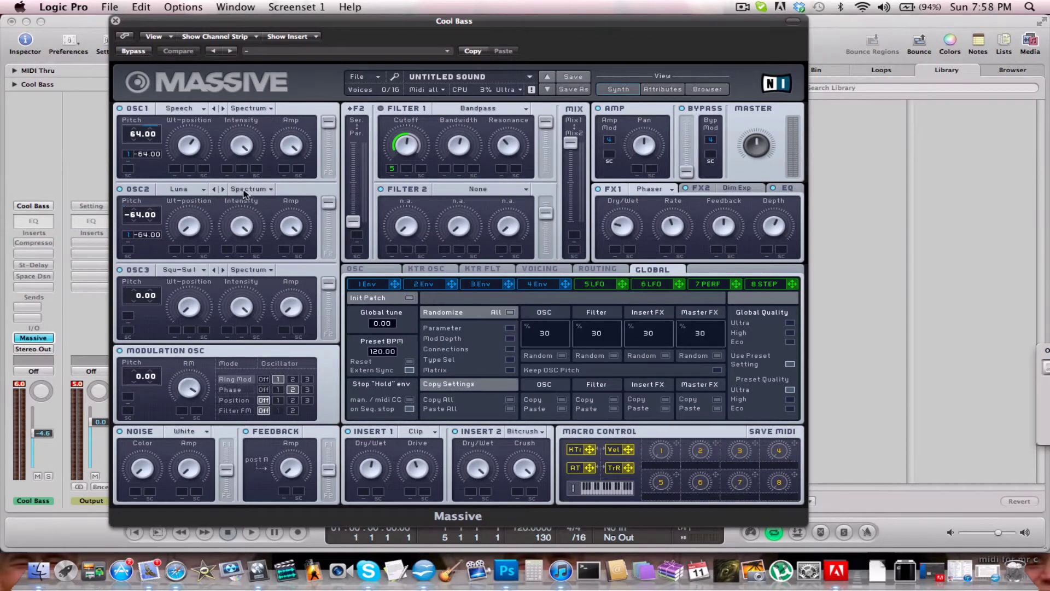
click(186, 191)
click(427, 203)
click(232, 390)
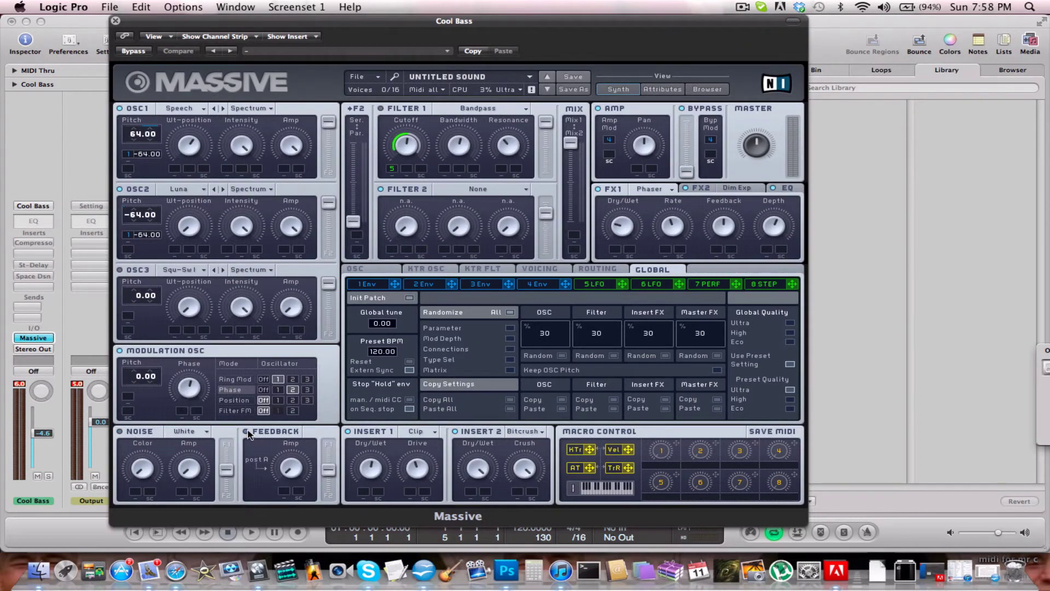
Step: Check the first insert effect's options unchanged, then display the Dim Exp and EQ settings
click(421, 434)
click(430, 498)
click(704, 188)
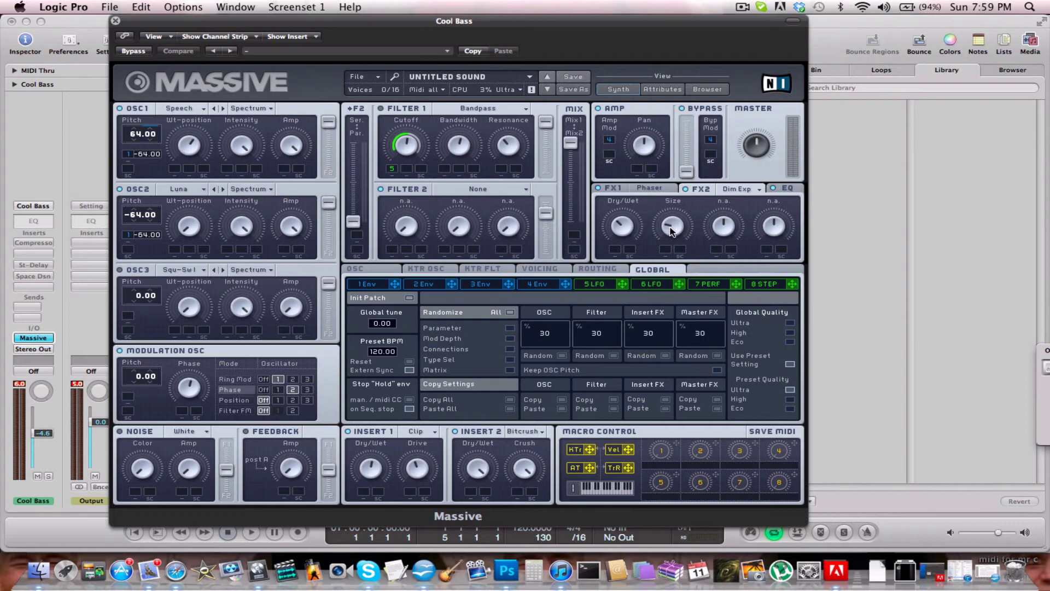
click(786, 189)
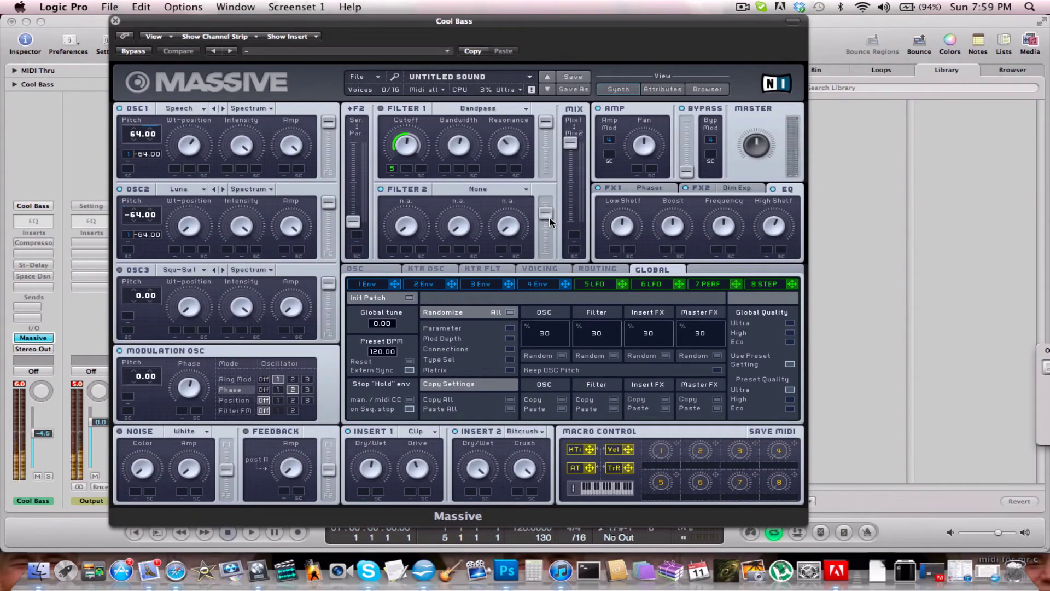
Step: Display the first envelope and trial Decay and Release changes against the original with Compare
click(381, 284)
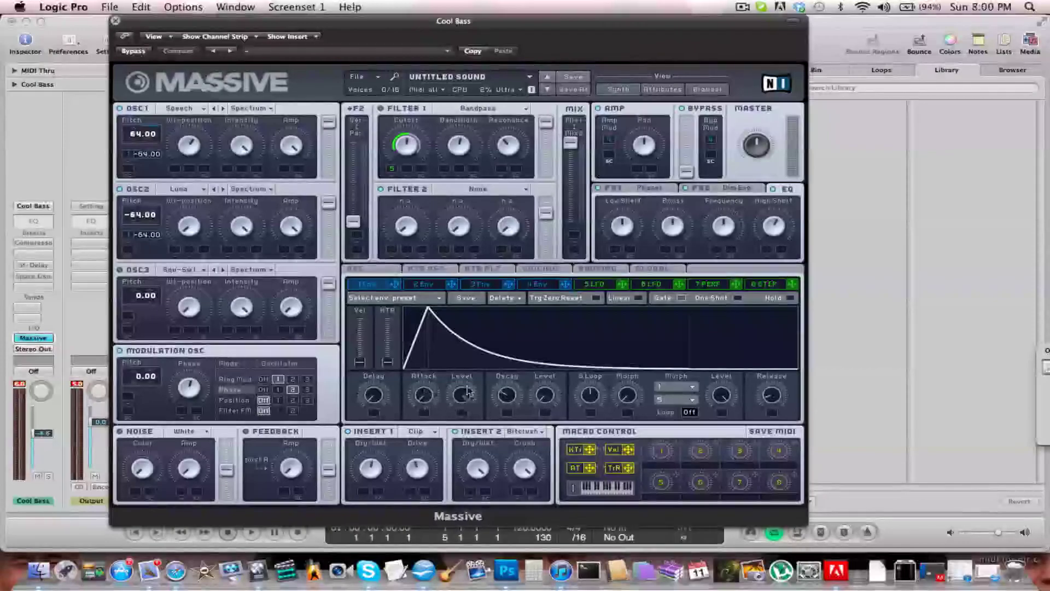
drag(506, 398, 506, 392)
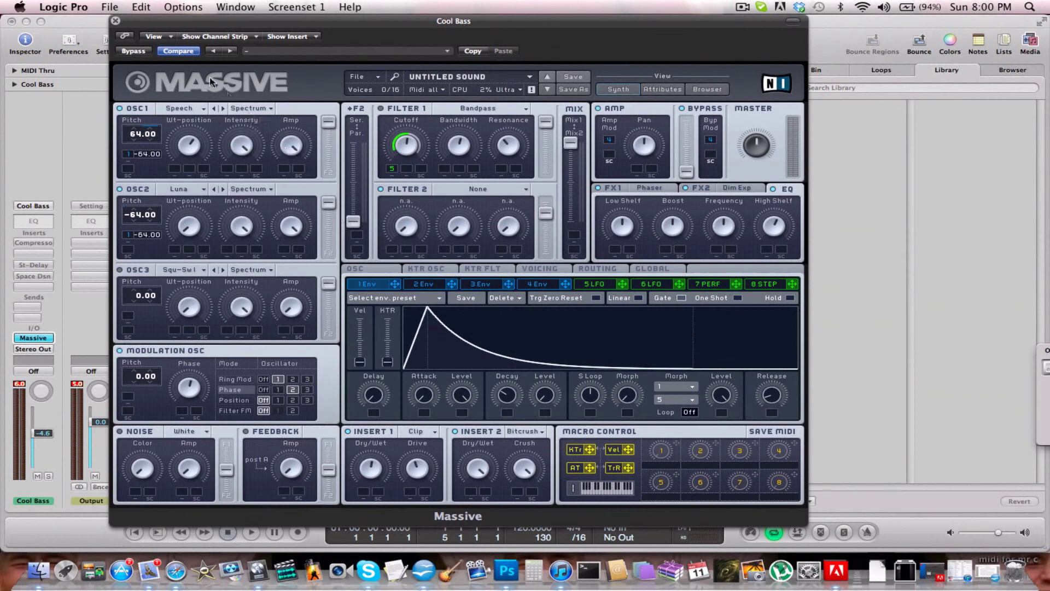
click(180, 51)
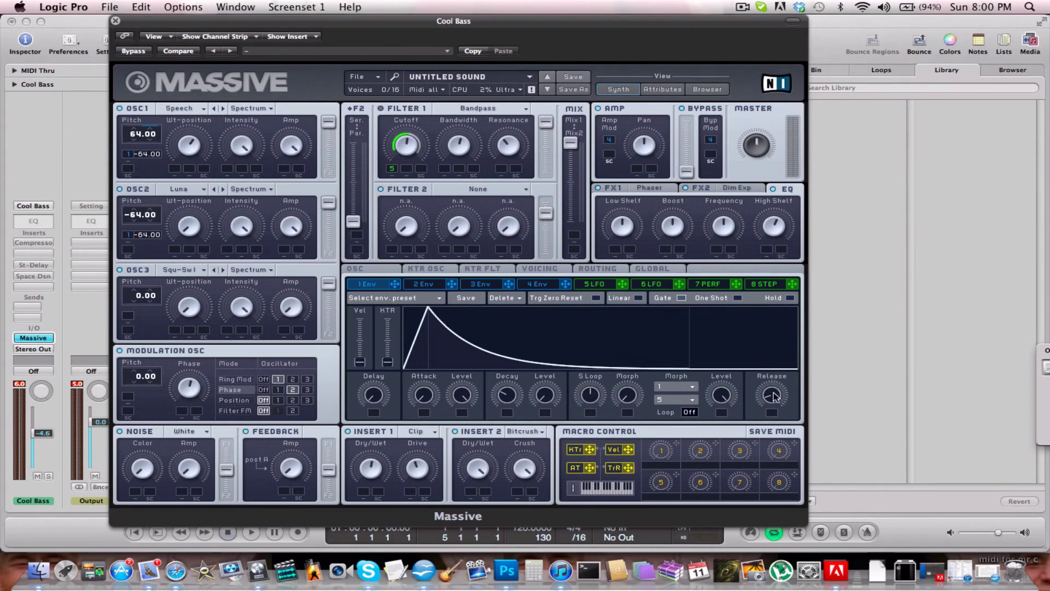
drag(773, 396, 777, 470)
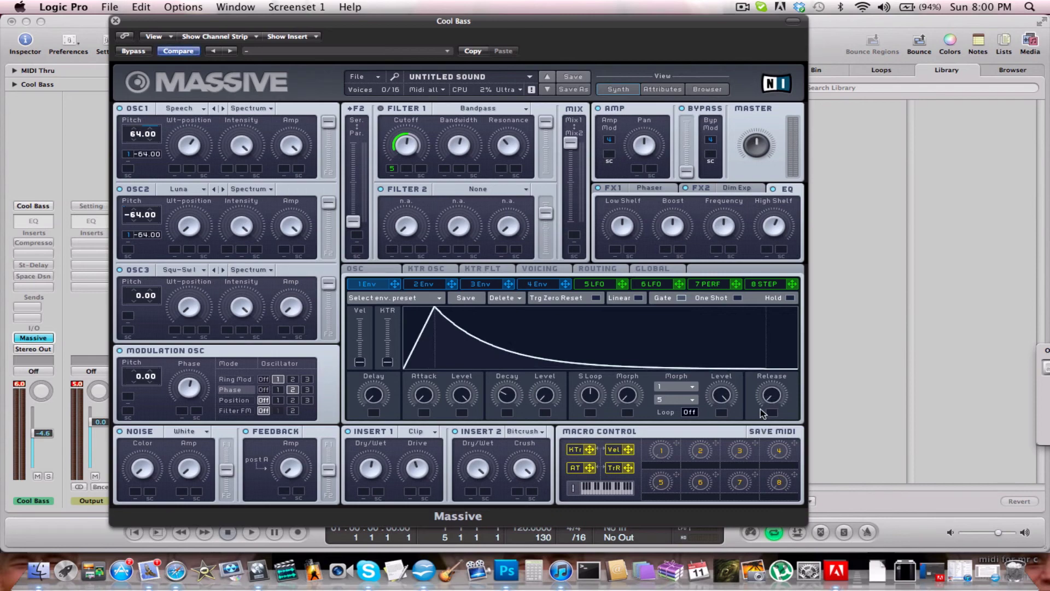
click(178, 51)
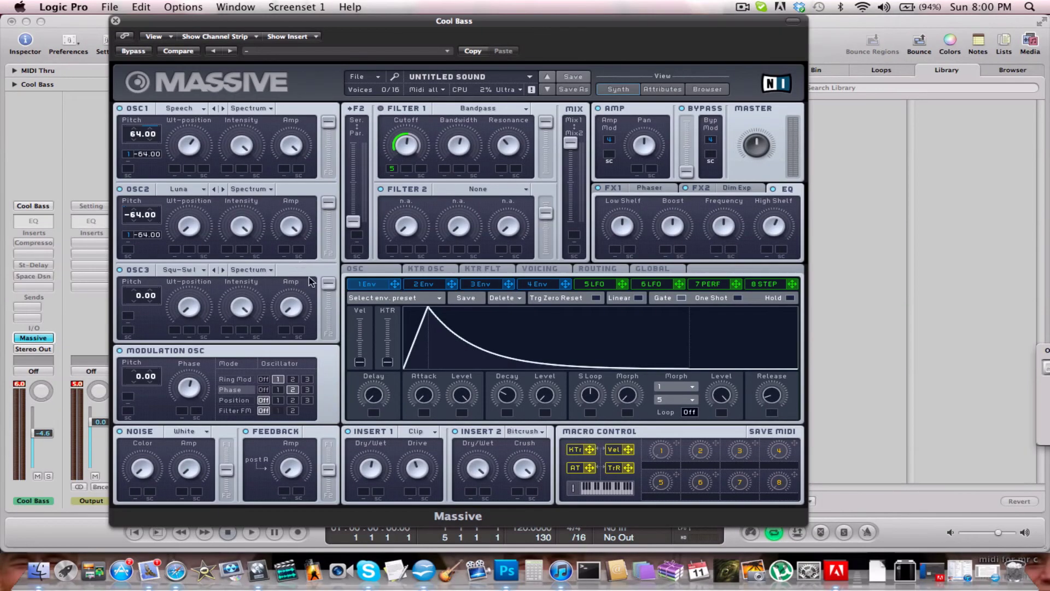
Step: Close the Massive plug-in window to return to the FLUX 1 and Cool Bass tracks
click(115, 21)
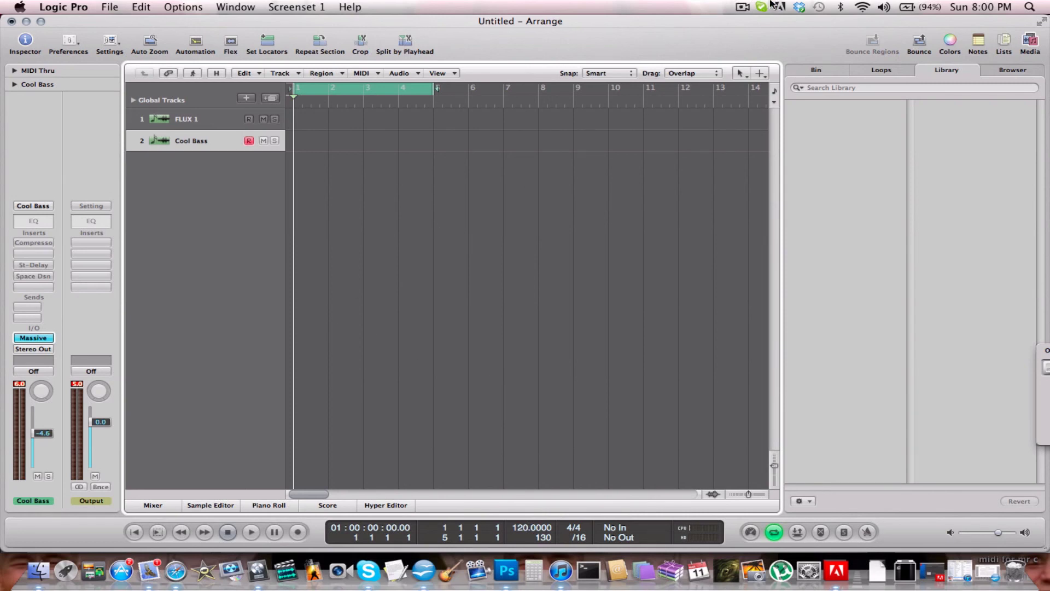
click(743, 8)
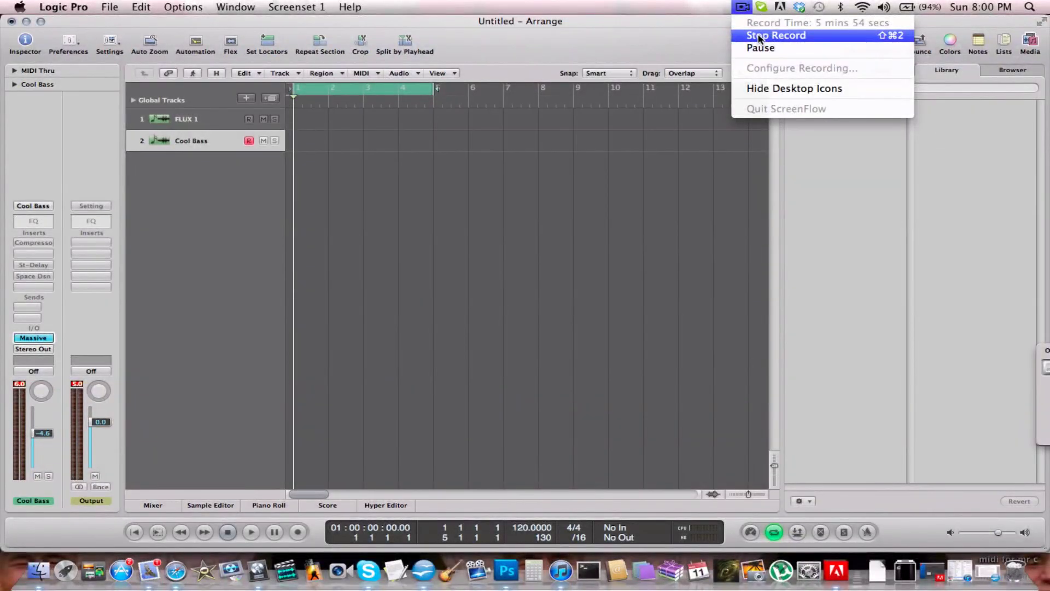